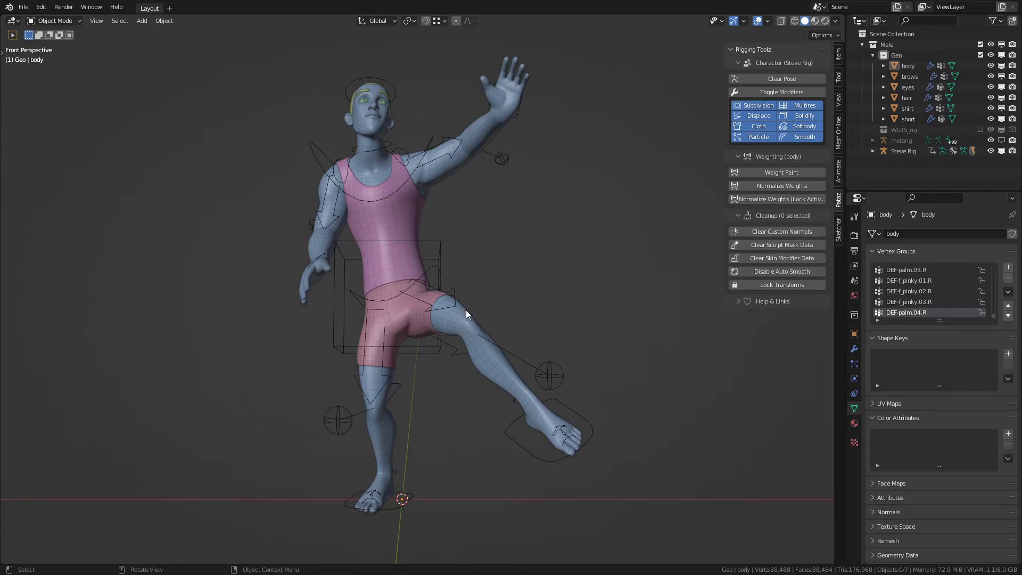
Step: Select all, deselect, try the shirt and body, then end with only the shorts selected
key(a)
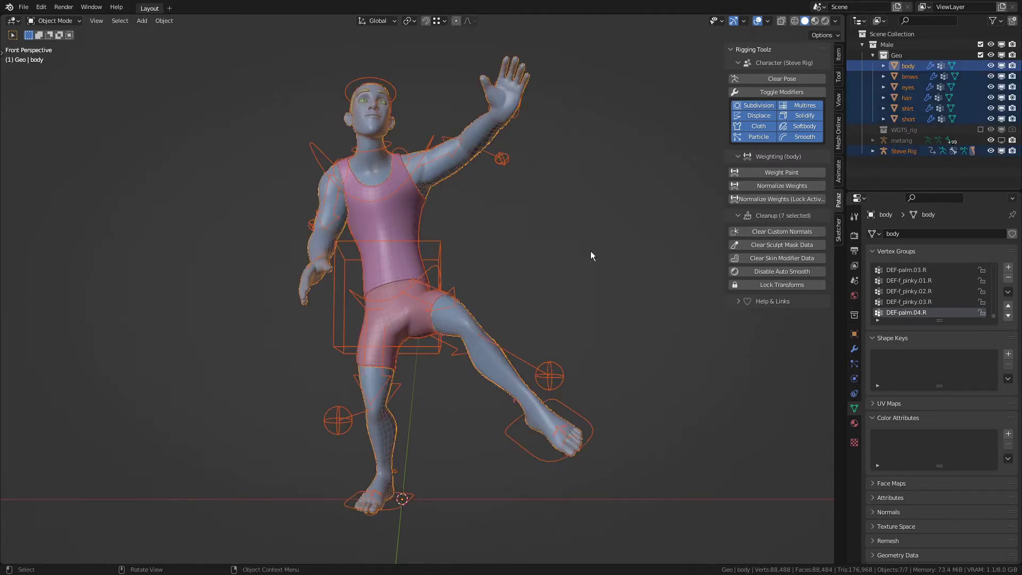
key(alt+a)
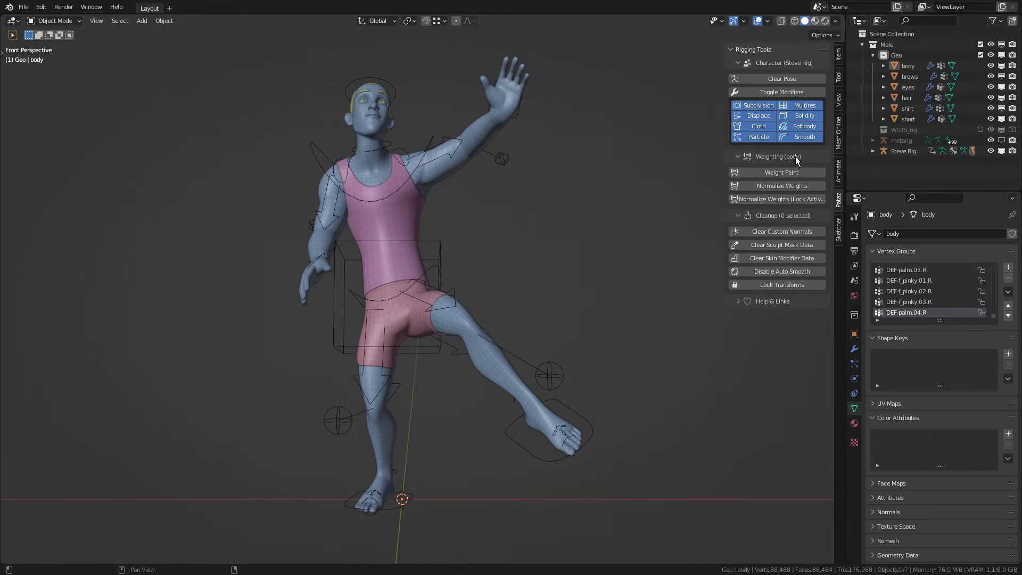
click(410, 224)
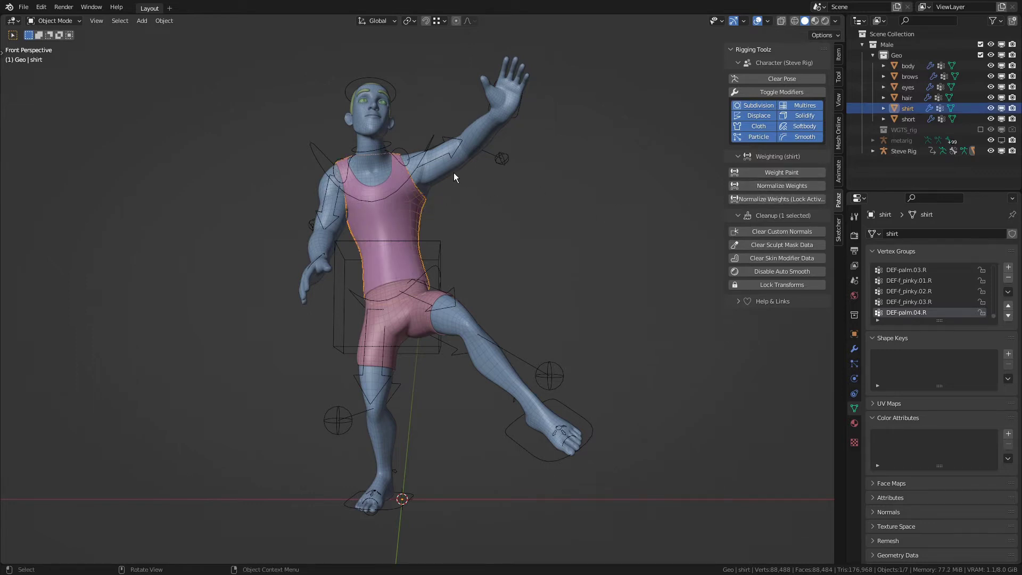
click(465, 309)
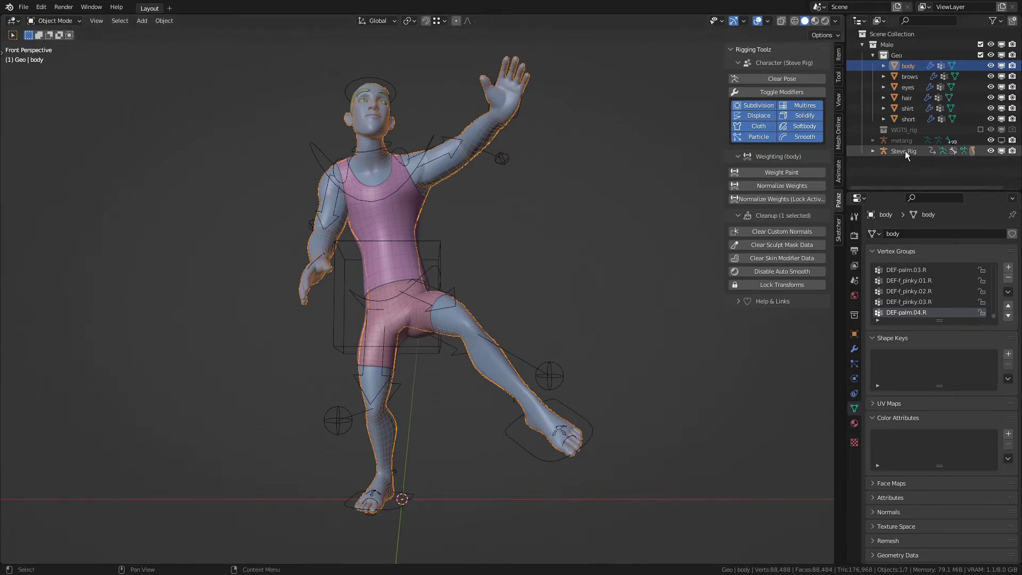
click(389, 182)
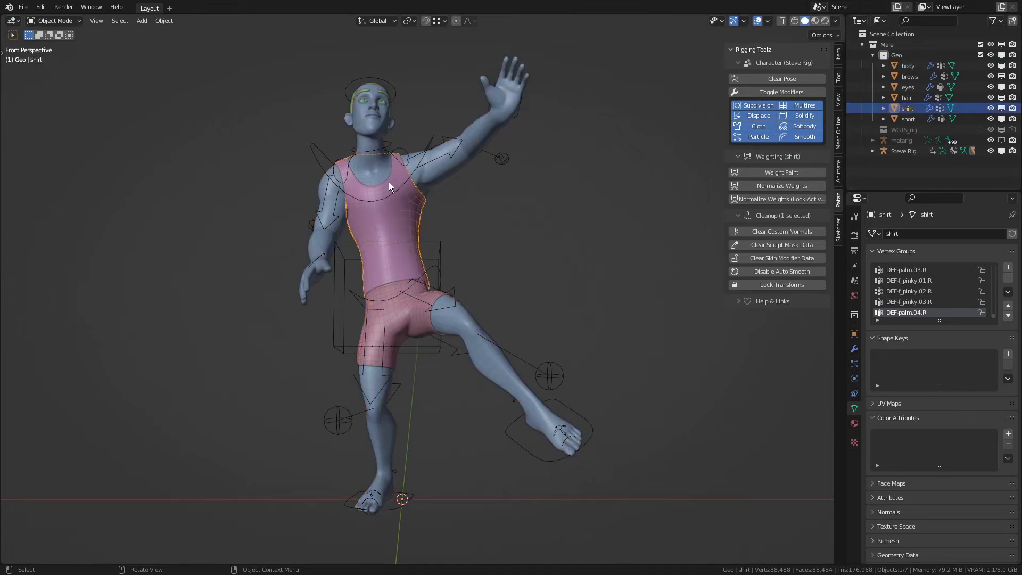
click(428, 324)
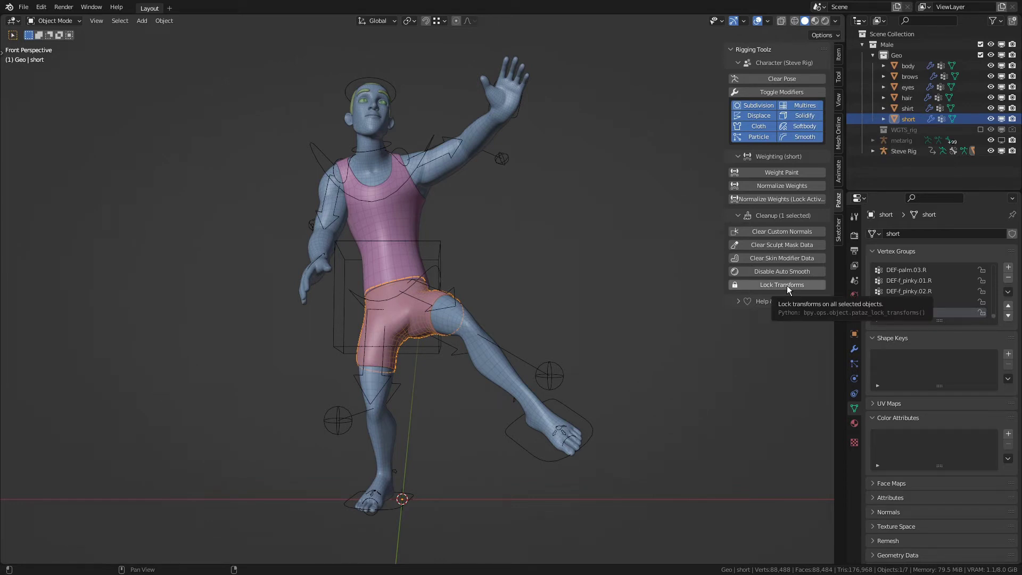
Step: Lock transforms on all seven character objects and check the locks in the Item tab
key(a)
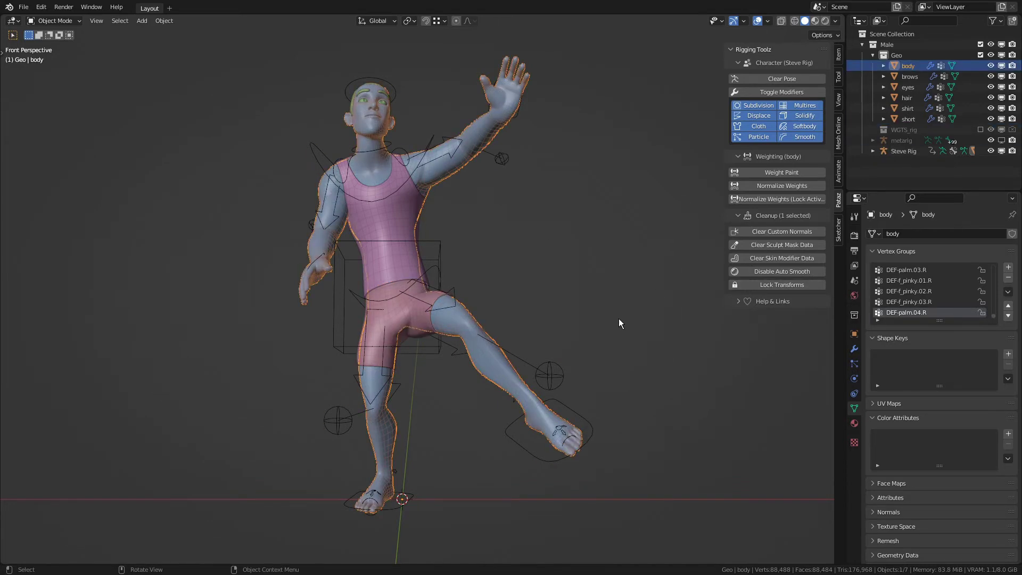
click(799, 286)
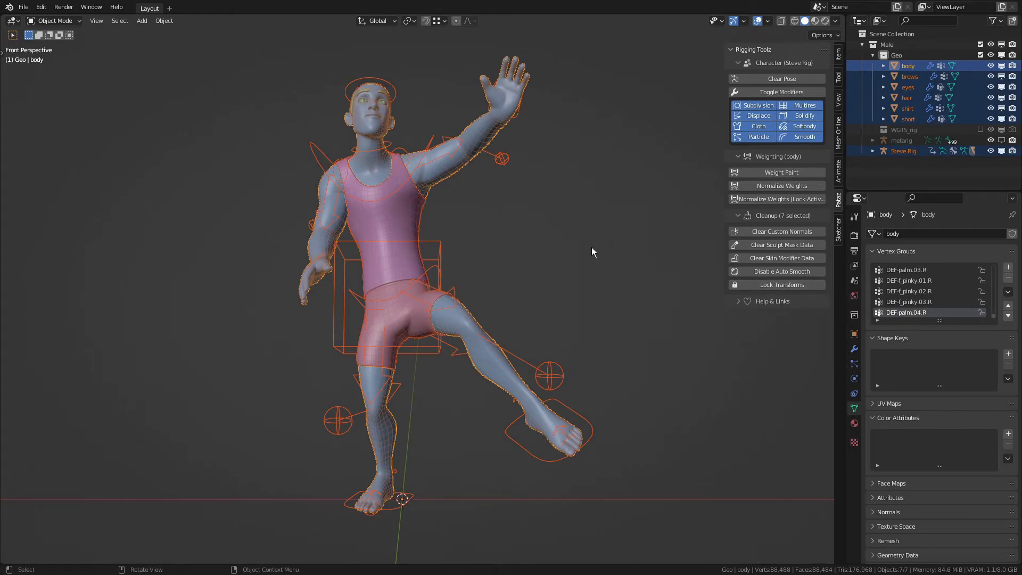
click(839, 54)
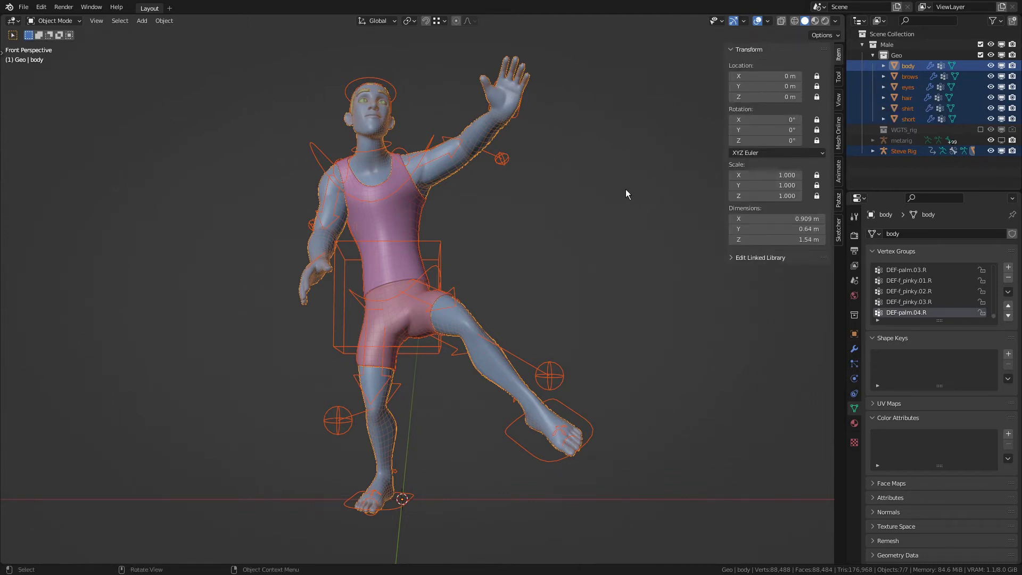
Step: Keep only the body selected and unlock its location, rotation and scale
key(ctrl+z)
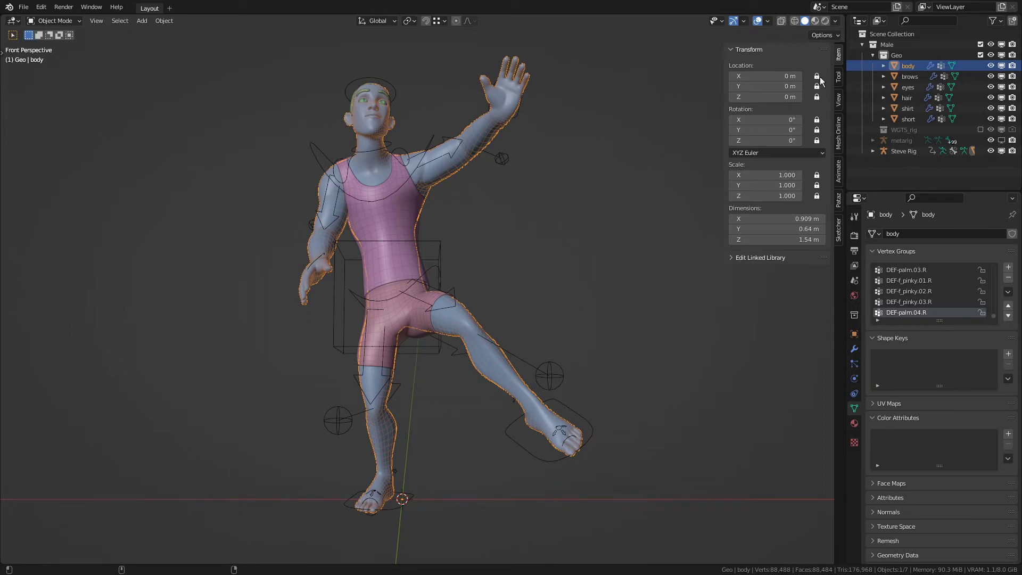
drag(817, 76, 821, 196)
click(397, 198)
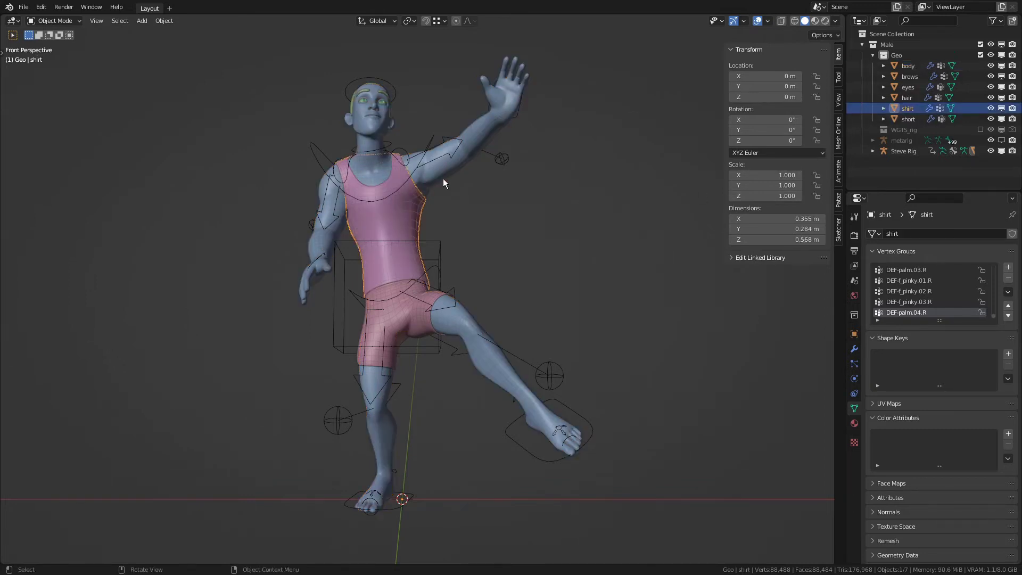
click(442, 178)
Step: Inspect the shirt's transform locks and XYZ Euler rotation mode, then reselect the body
click(395, 235)
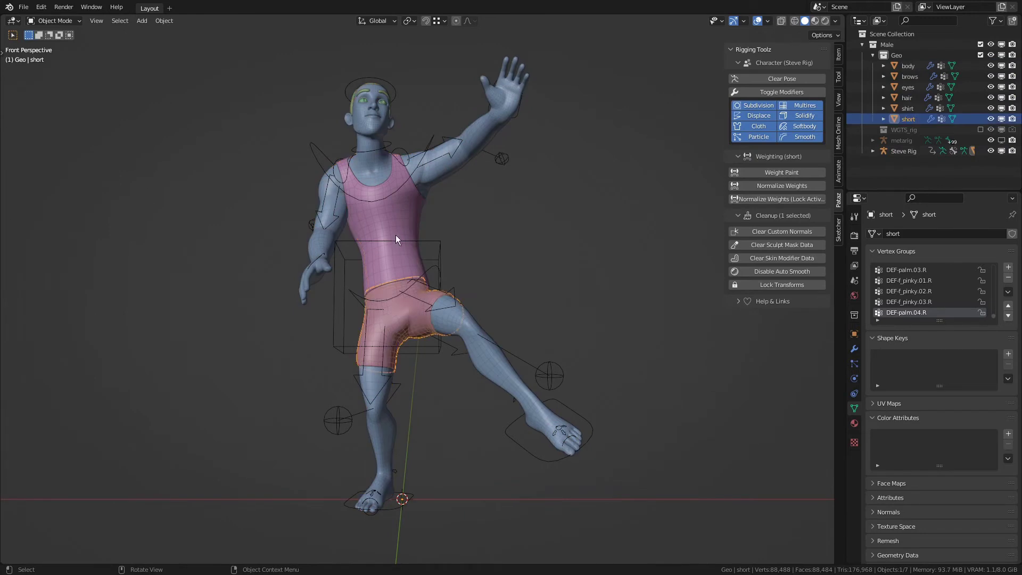
click(839, 55)
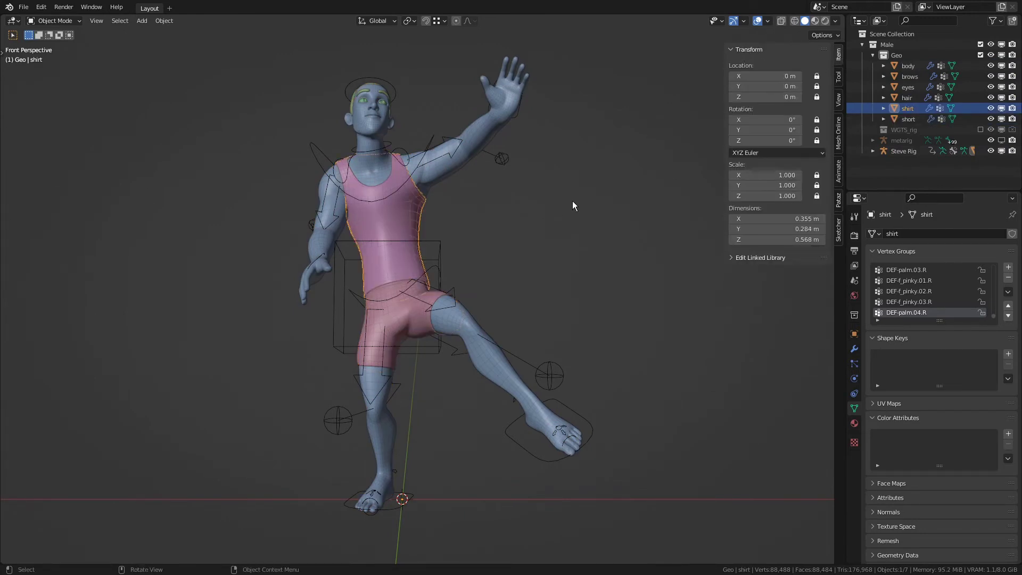
click(798, 151)
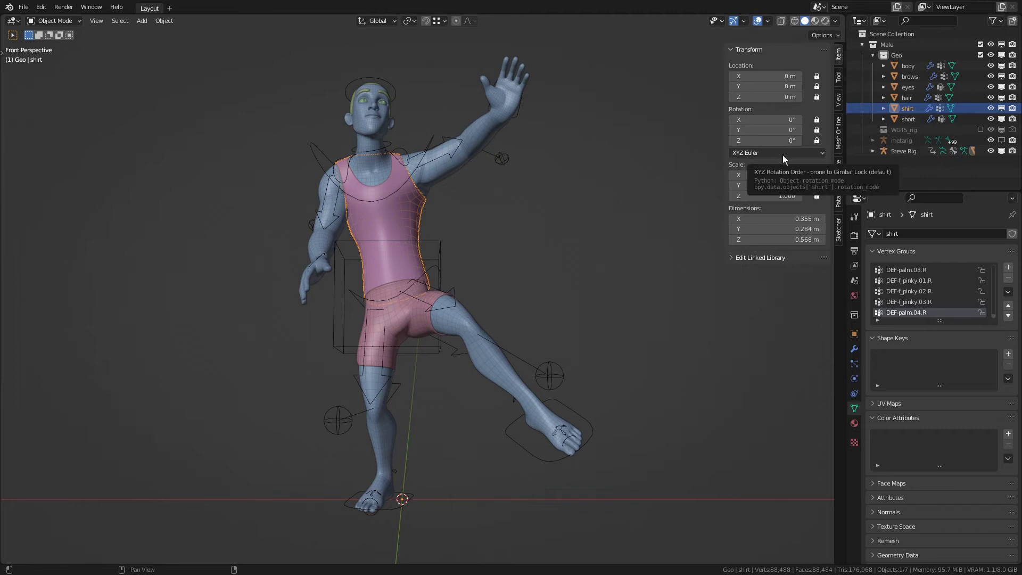
click(780, 152)
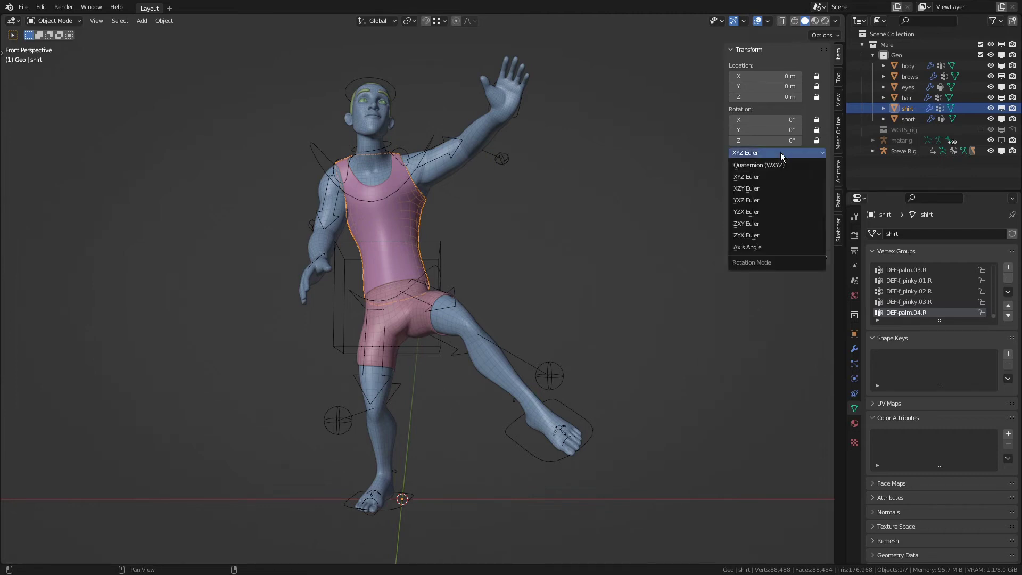
click(778, 165)
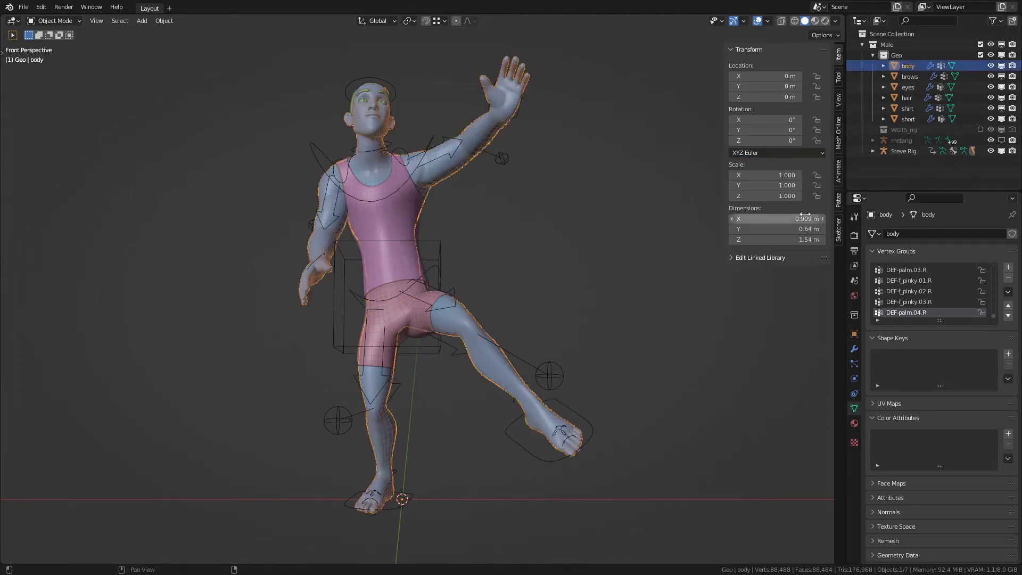
click(838, 200)
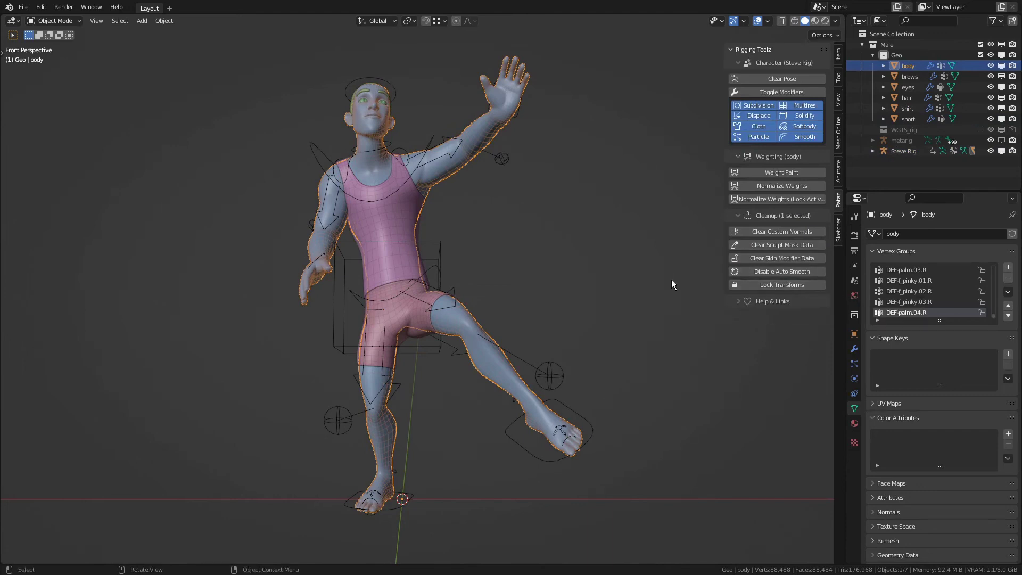
Step: Lock transforms on all character objects again, then select the shirt and zoom in
key(a)
click(788, 285)
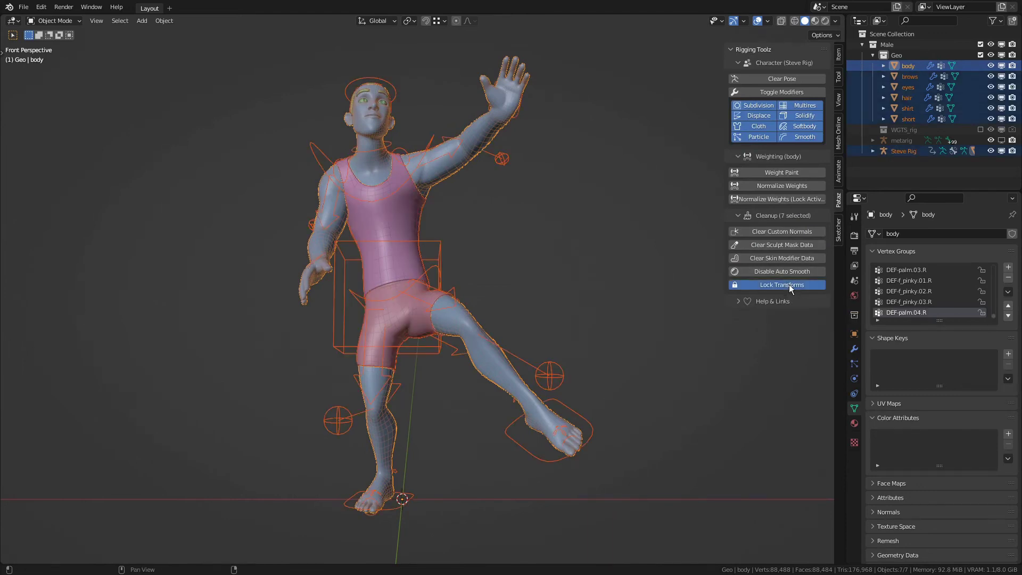
click(475, 317)
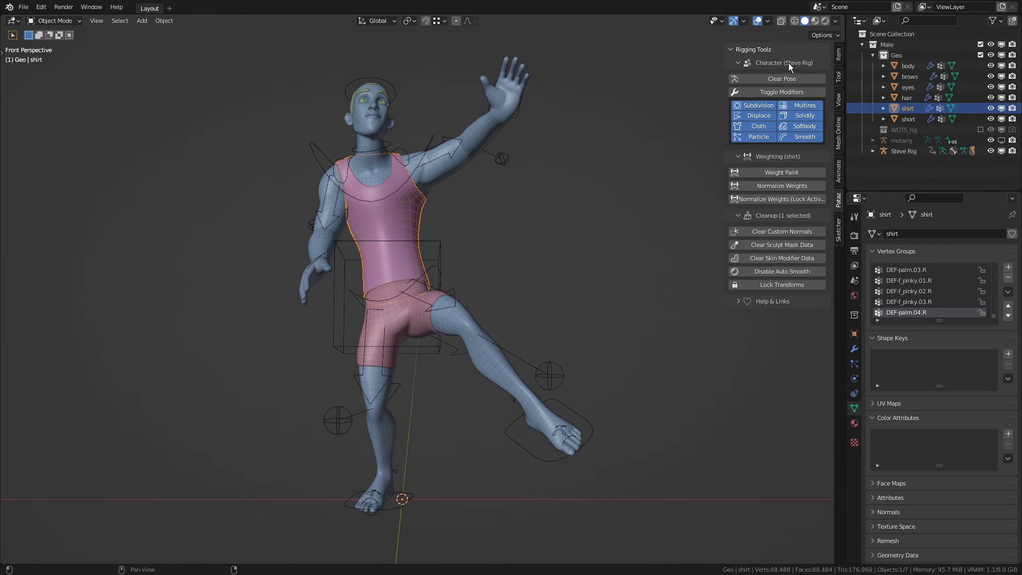
scroll(636, 195, up, 1)
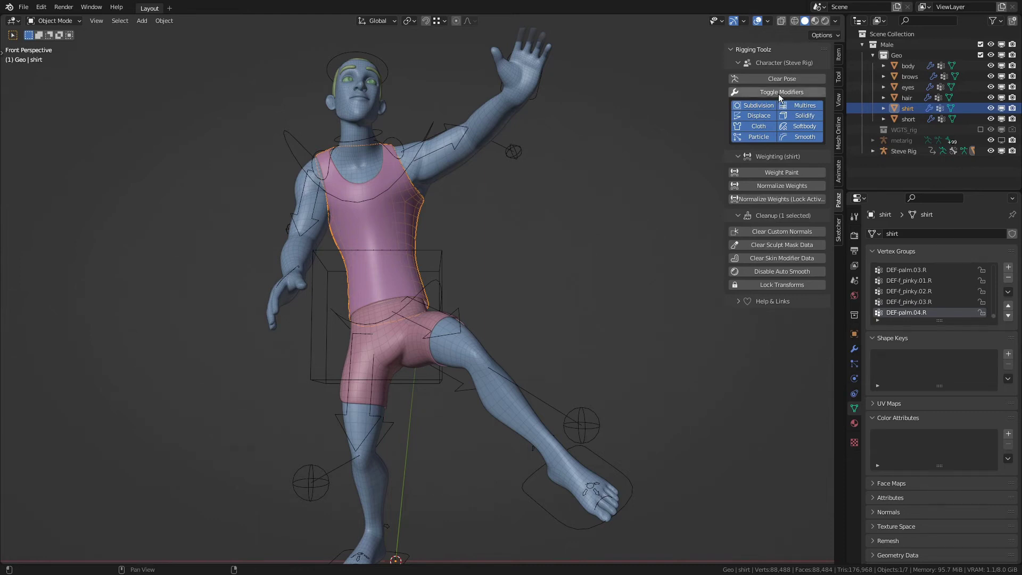
Step: Cycle the selection through the shirt and body, ending on the Steve Rig armature
click(417, 158)
click(405, 196)
click(420, 161)
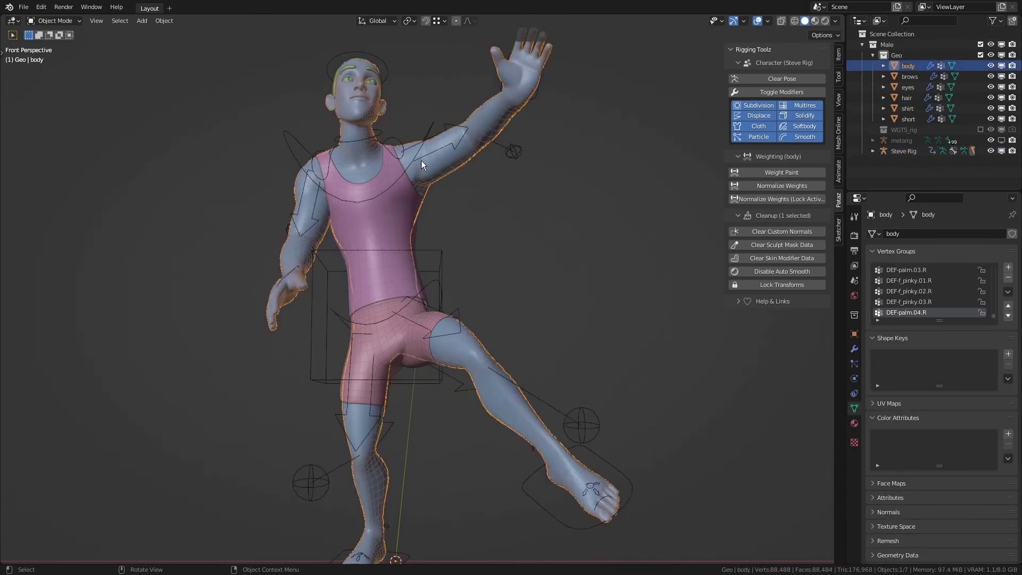
click(420, 161)
Step: Toggle the character's modifiers off and on twice, leaving them enabled, then select the shirt
click(791, 93)
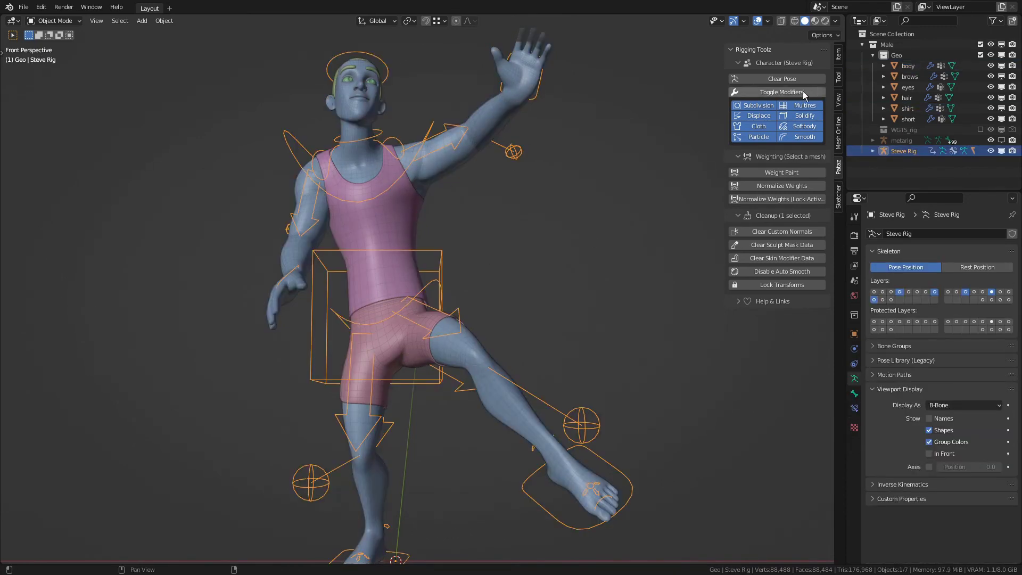
click(792, 93)
click(792, 93)
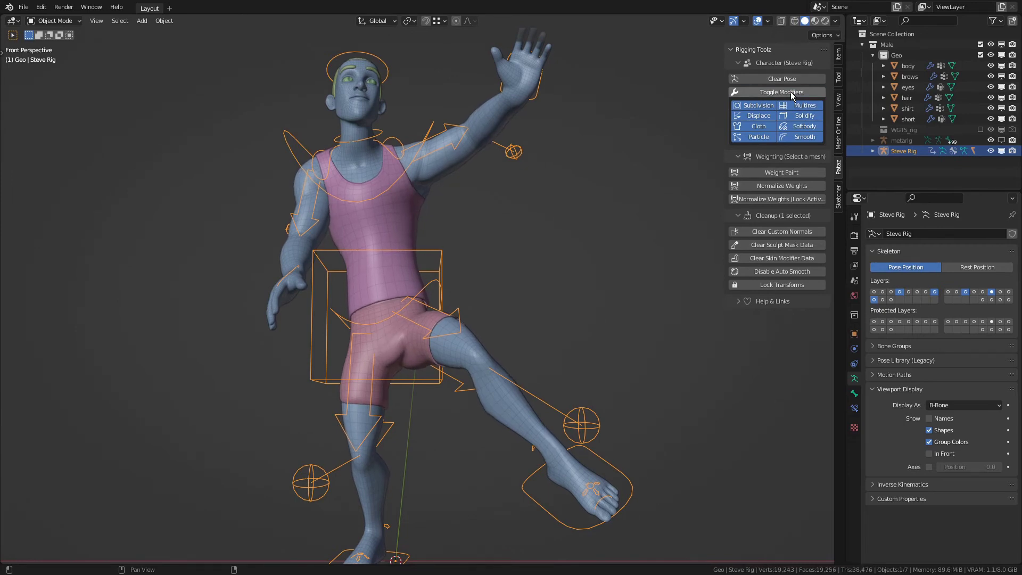
click(792, 93)
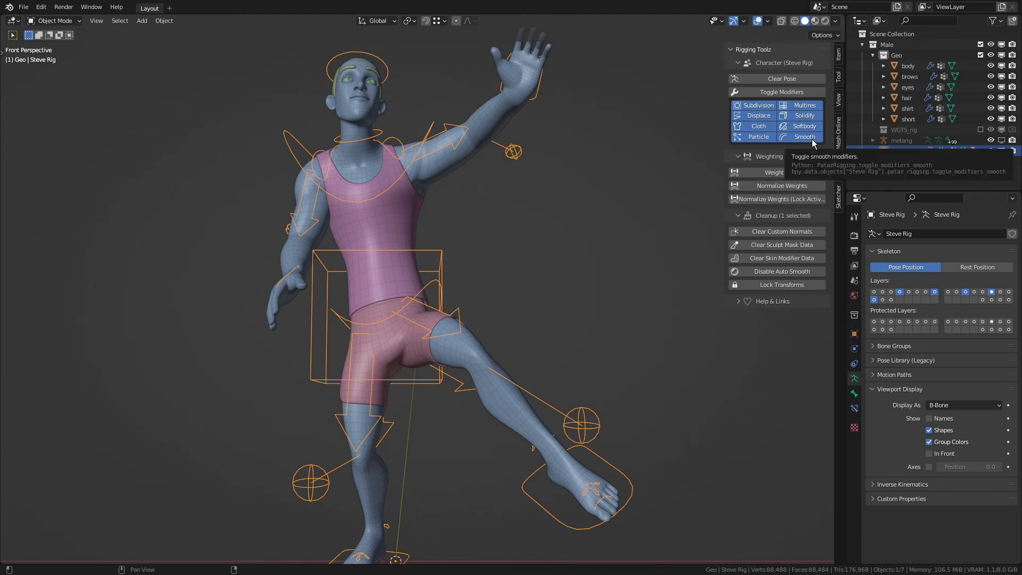
click(396, 234)
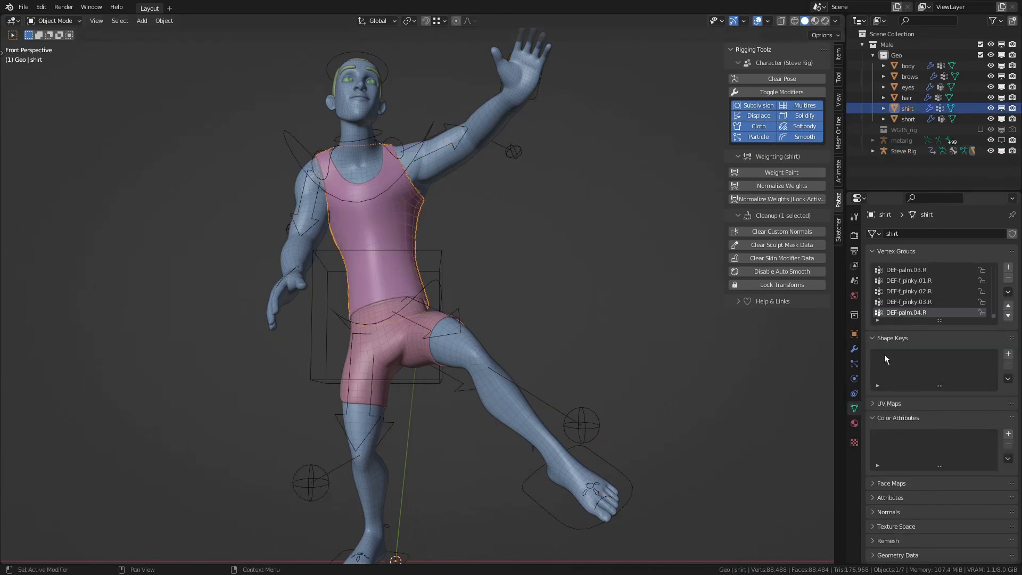
Step: Show the shirt's modifier stack and toggle the character's modifiers off and on repeatedly
click(854, 349)
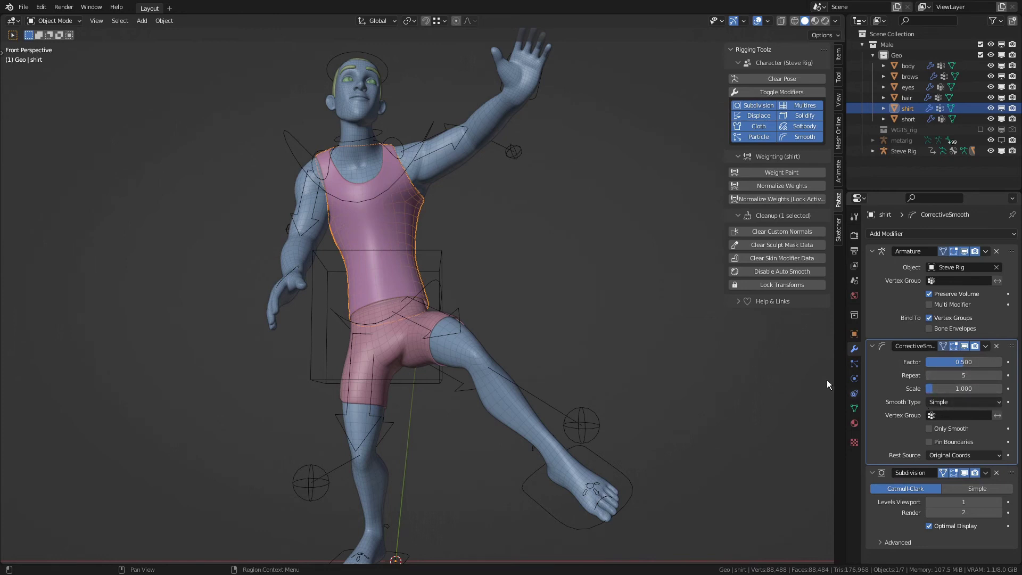
click(785, 93)
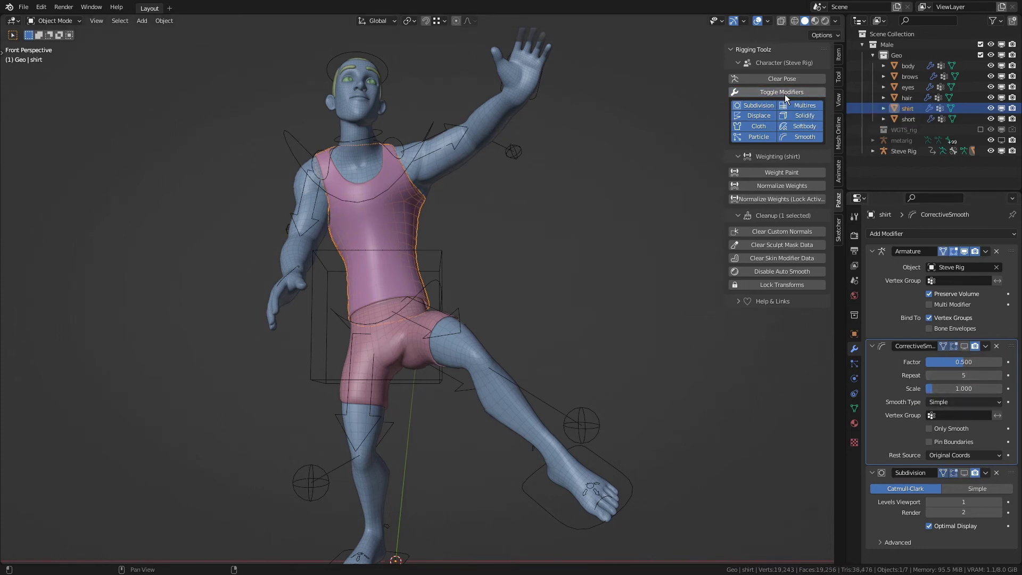
click(784, 95)
click(784, 94)
click(785, 95)
click(784, 94)
click(784, 94)
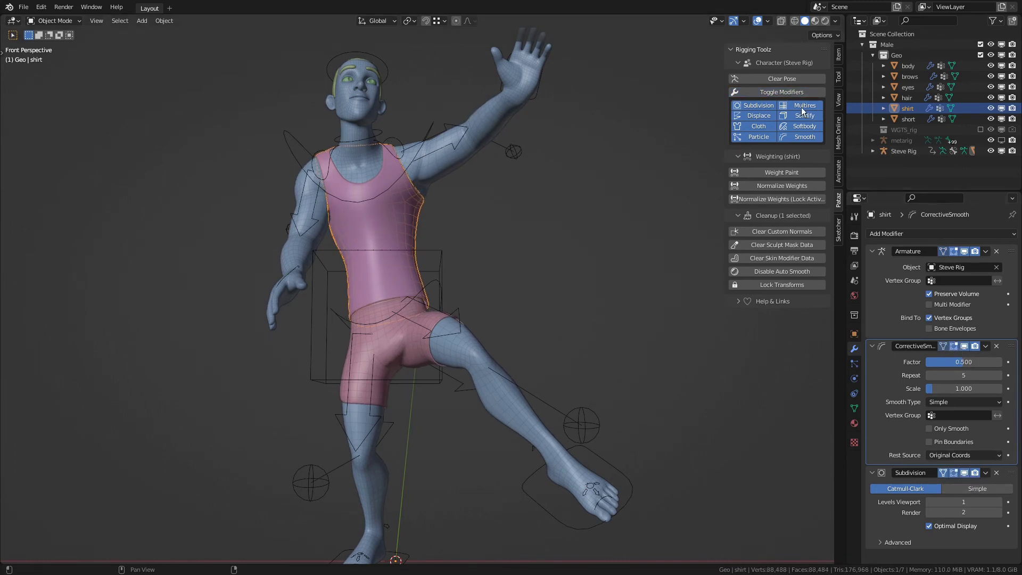
Step: Leave the character's modifiers switched off and save Steve.blend
click(785, 94)
click(784, 94)
click(785, 95)
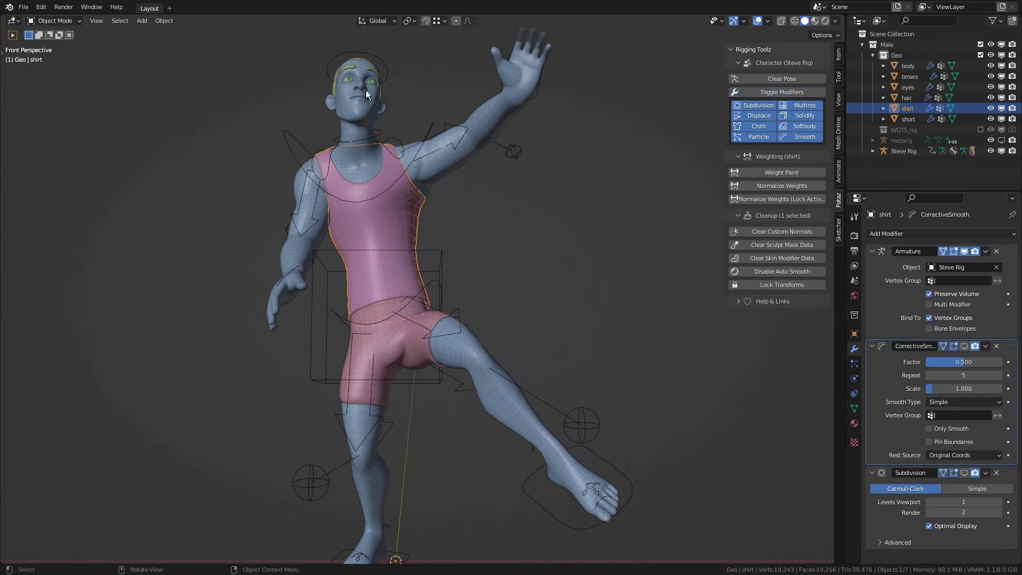
key(ctrl+s)
Step: Orbit in on the torso, select the body mesh and enter Edit Mode
middle_drag(541, 265, 567, 242)
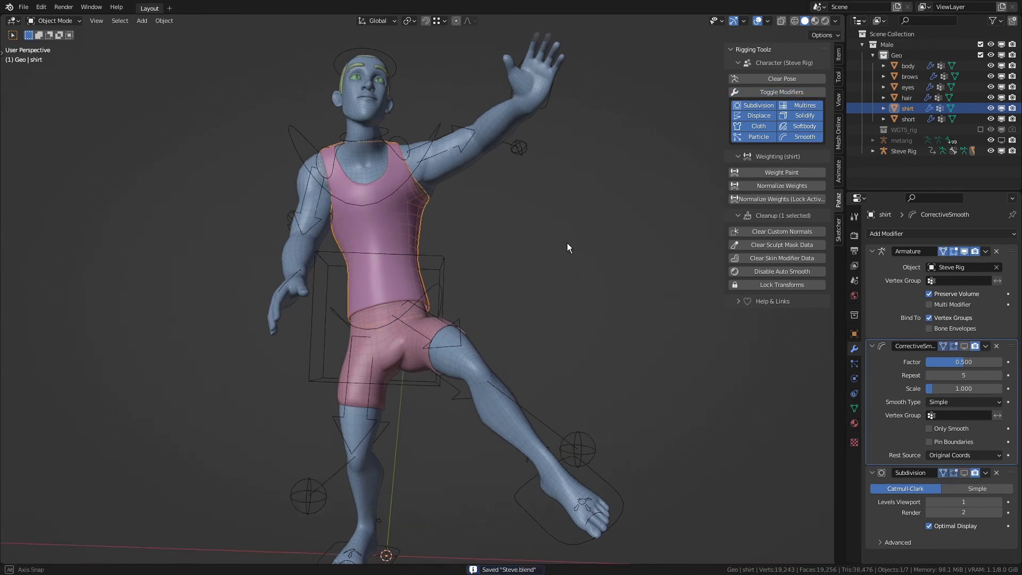
scroll(508, 240, up, 3)
scroll(513, 218, down, 3)
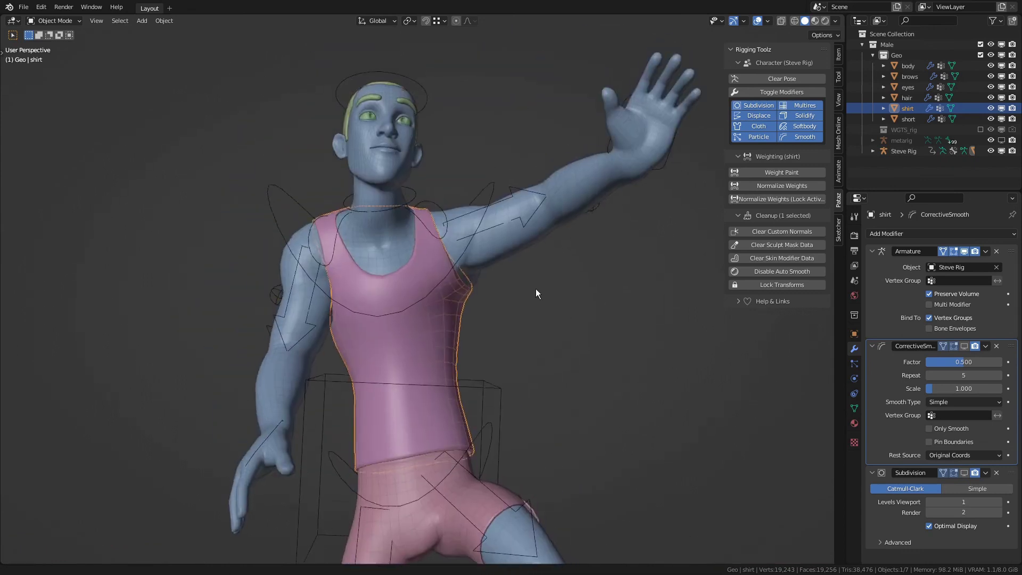
middle_drag(536, 288, 403, 299)
click(458, 307)
scroll(459, 308, up, 4)
key(Tab)
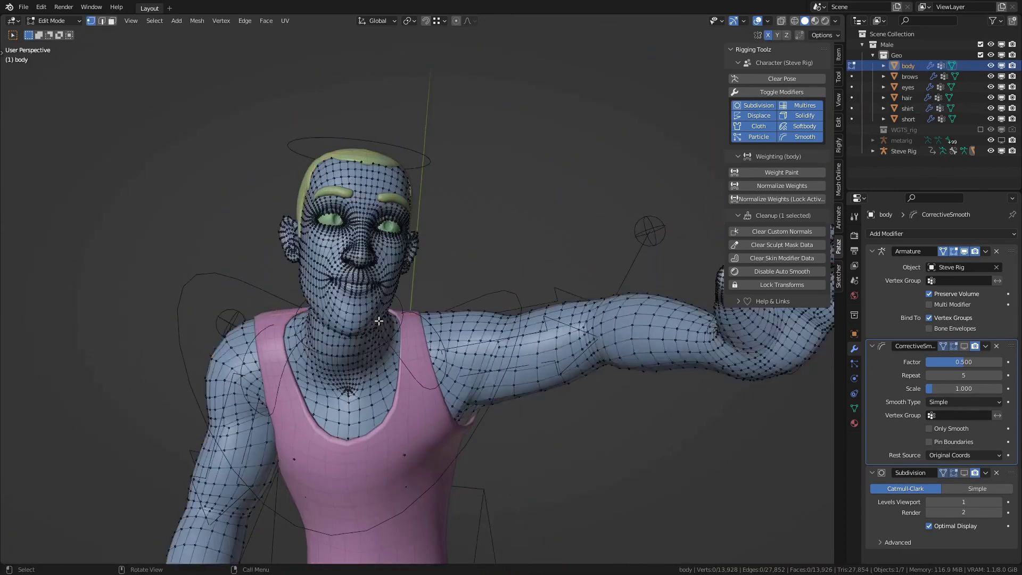
scroll(625, 344, up, 6)
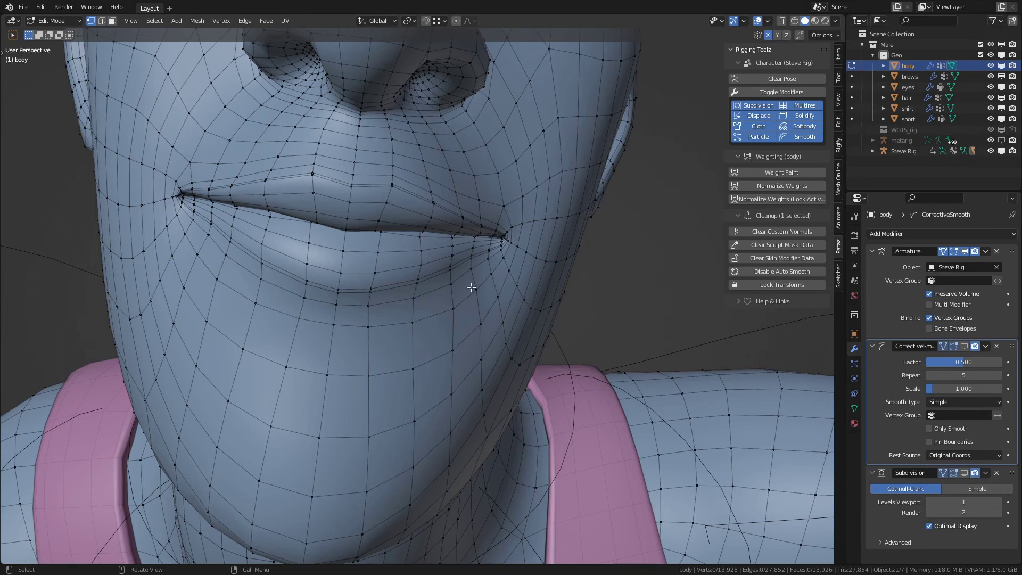
Step: Toggle the character's modifiers four times from the Q favourites menu, ending enabled
key(q)
click(458, 330)
key(q)
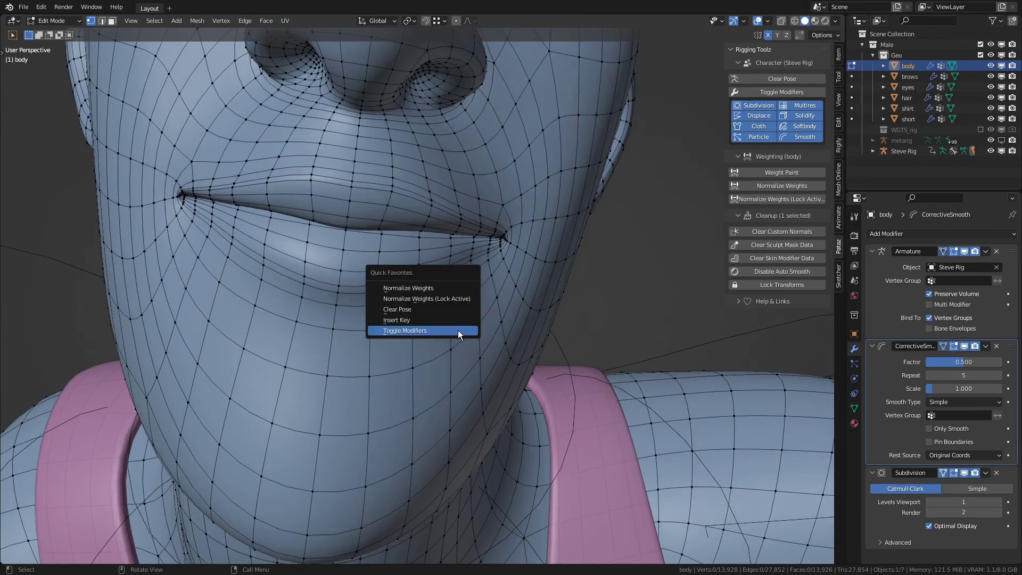
click(458, 330)
key(q)
click(457, 330)
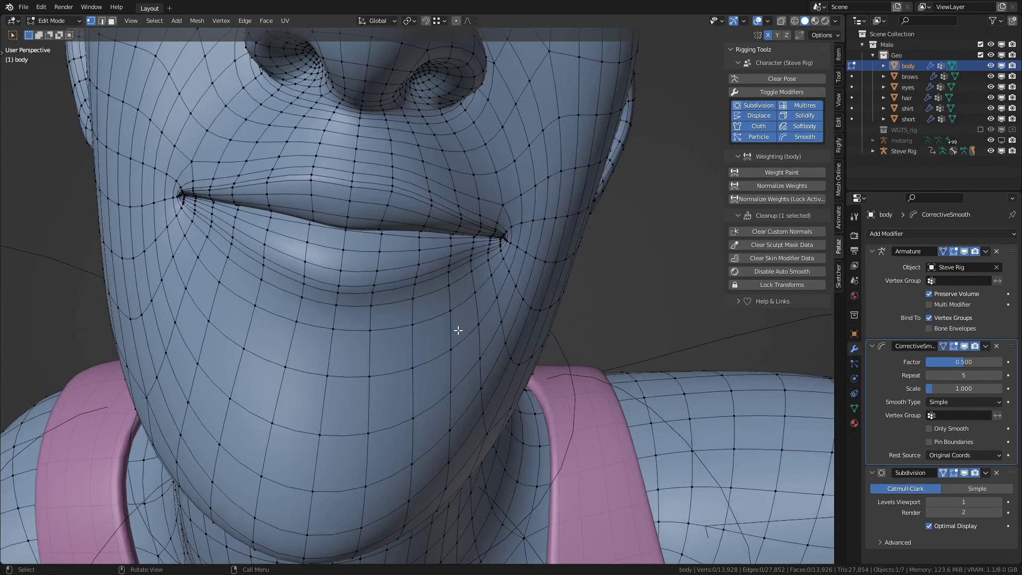
key(q)
click(458, 334)
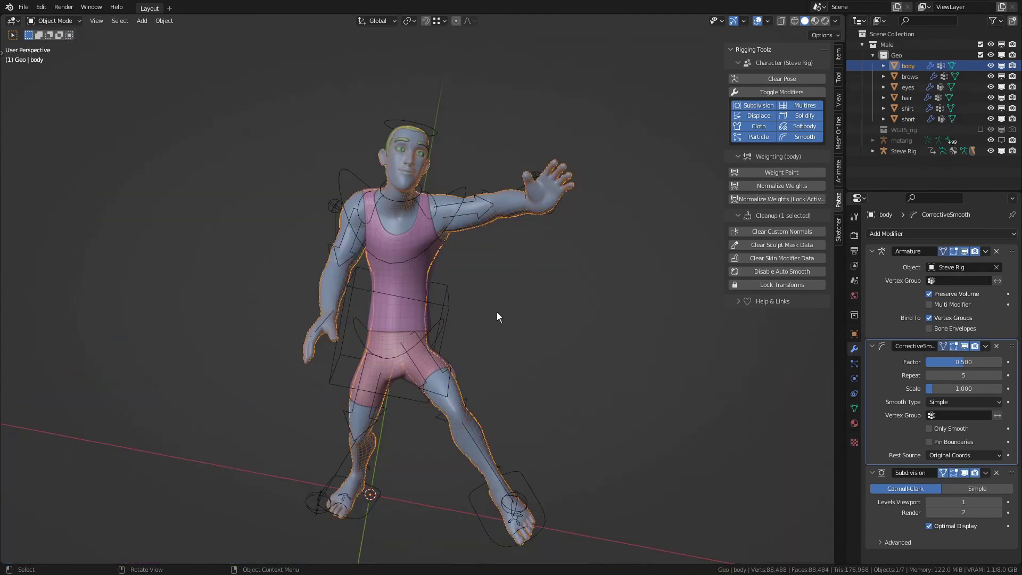
Step: In Pose Mode on Steve Rig, nudge the torso bone and toggle the character's modifiers
click(448, 311)
key(ctrl+Tab)
drag(449, 313, 452, 320)
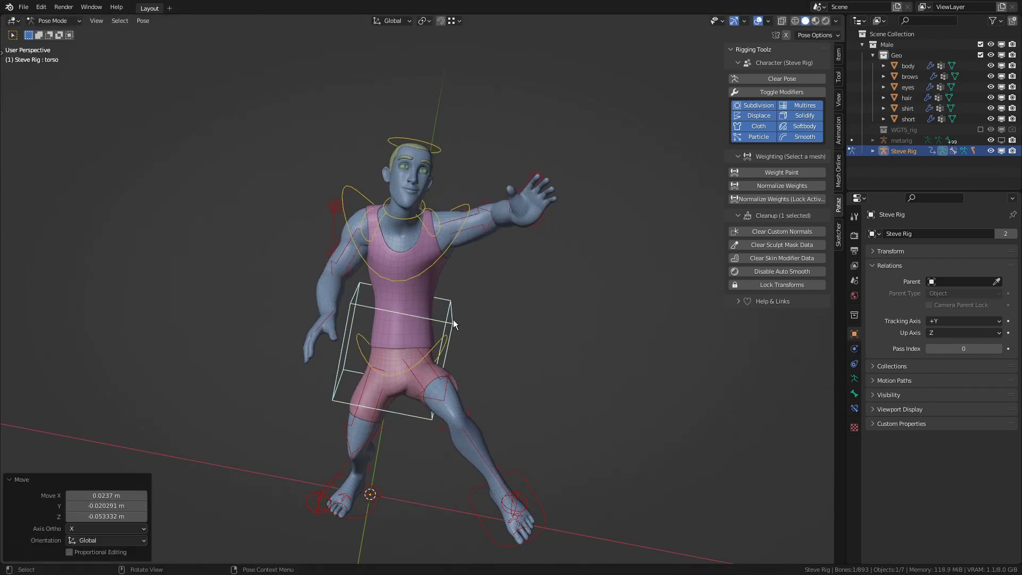
key(q)
click(506, 323)
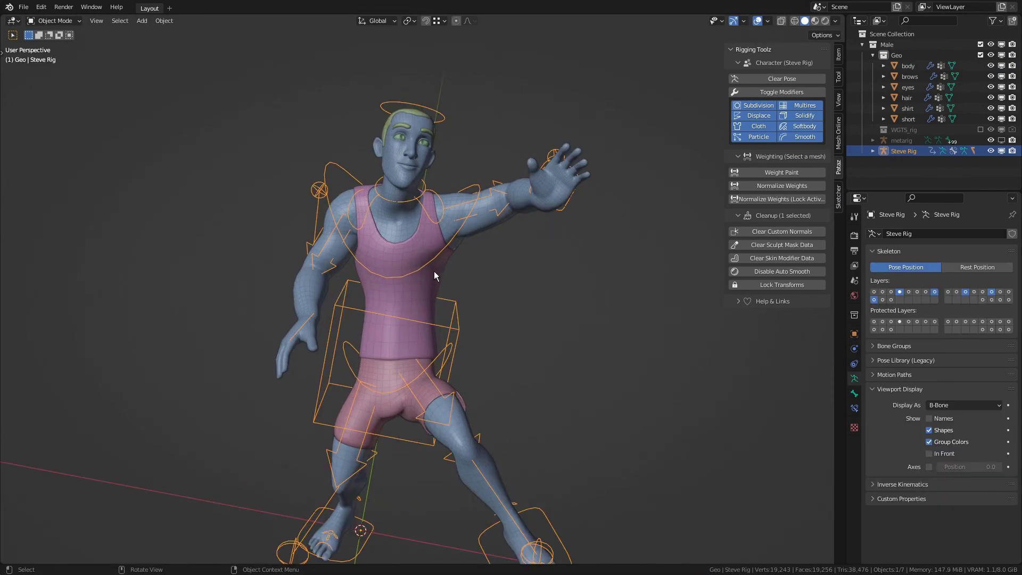
Step: Add the shirt to the selection, enter Weight Paint, and toggle the modifiers four times
shift+click(433, 275)
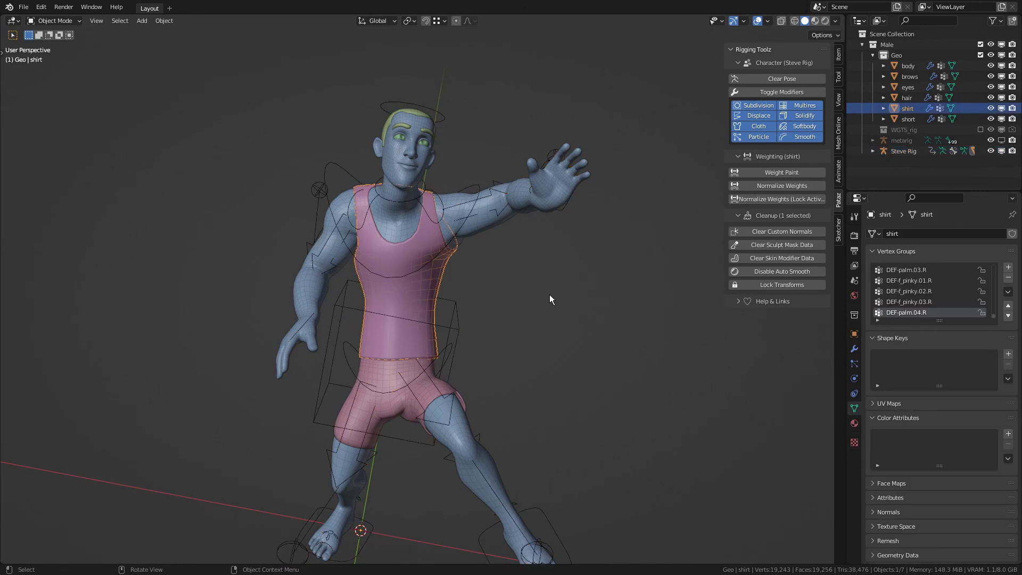
key(q)
click(542, 281)
key(q)
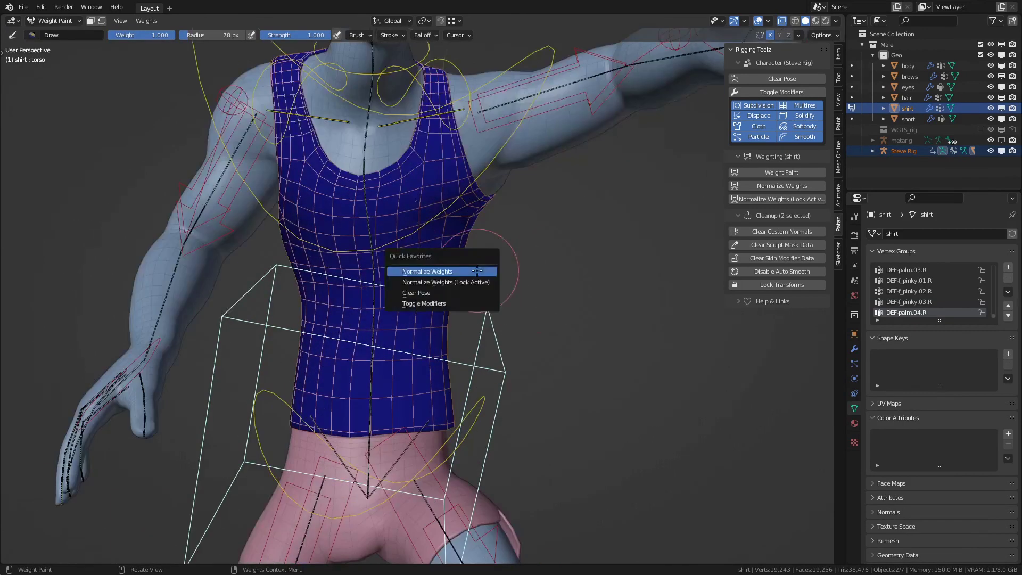
click(473, 305)
key(q)
click(473, 305)
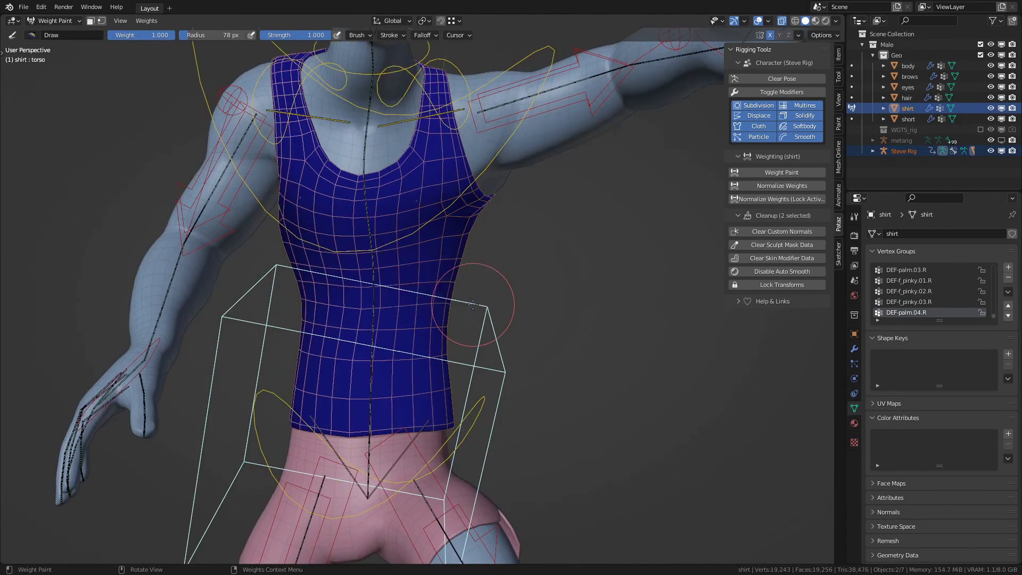
key(q)
click(473, 305)
key(q)
click(473, 304)
Step: Return to Object Mode with the Steve Rig armature selected
key(ctrl+Tab)
click(417, 302)
scroll(418, 302, down, 4)
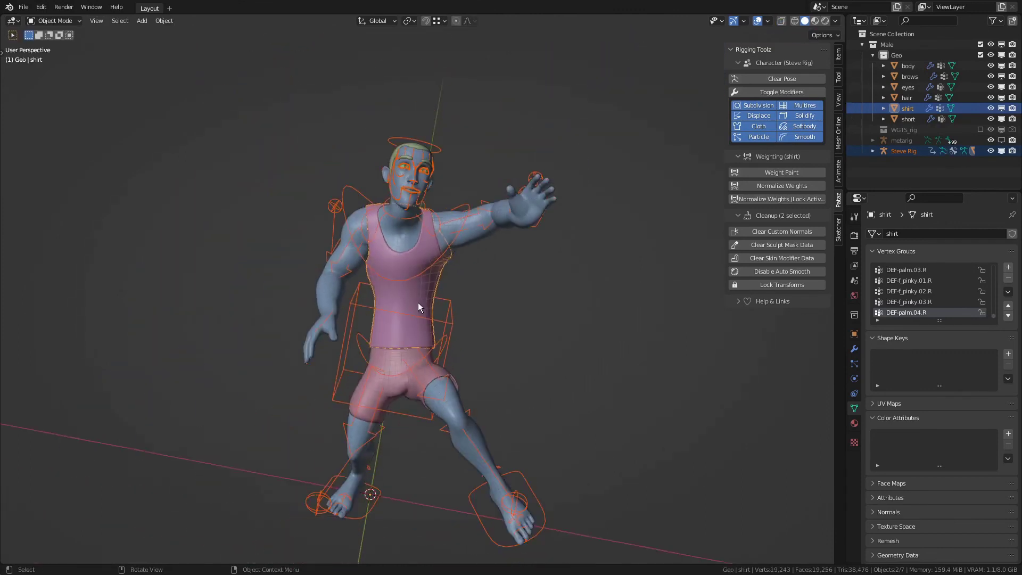
click(418, 302)
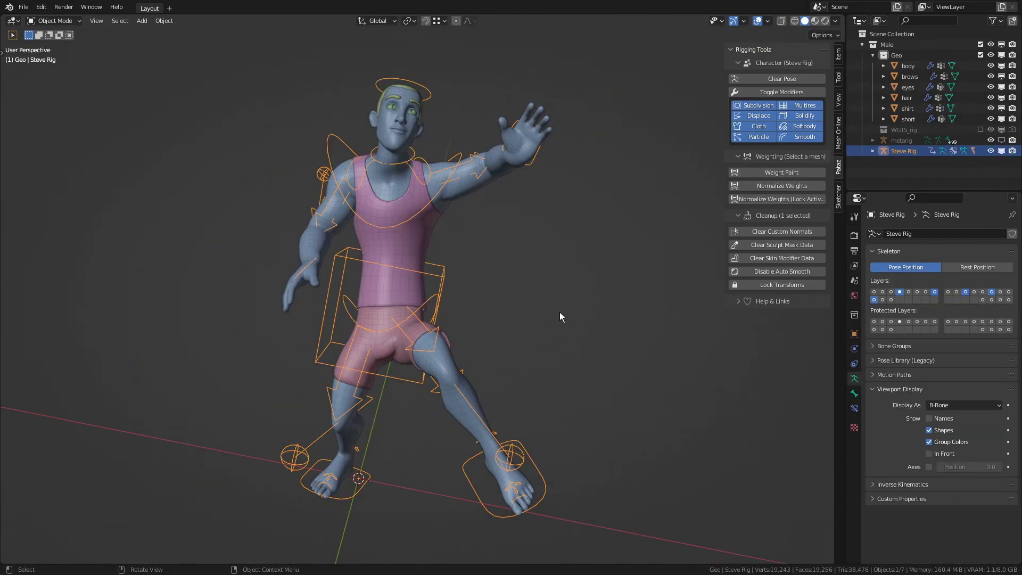